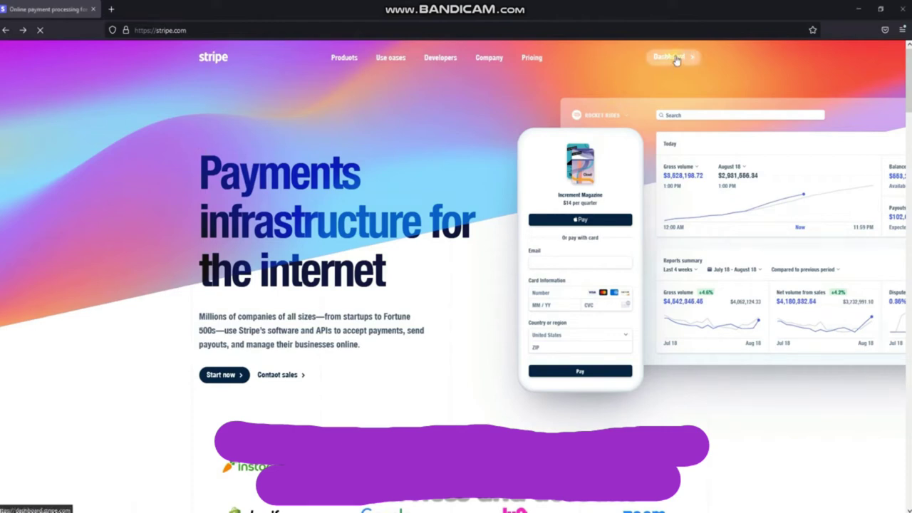
Step: Open the dashboard and bring up the valid ID document guidance linked in the account closure notice in a new tab
left_click(673, 58)
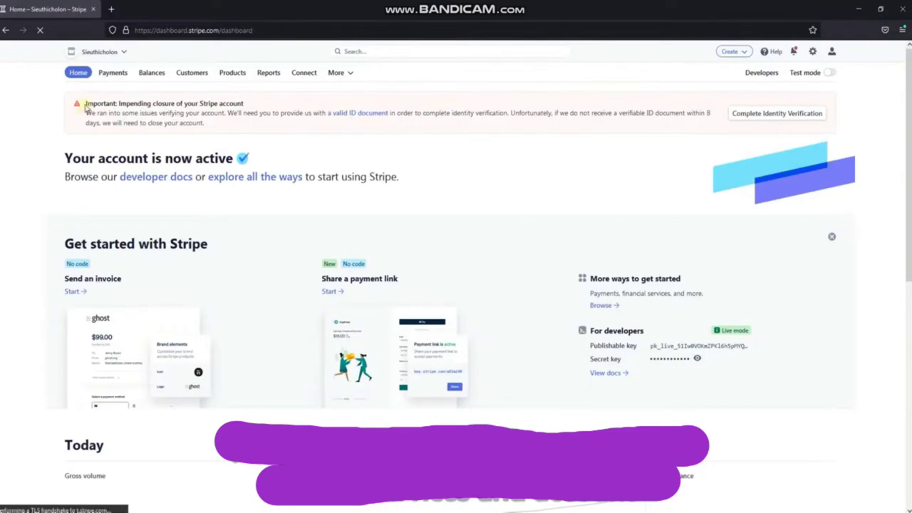
left_click_drag(85, 104, 251, 102)
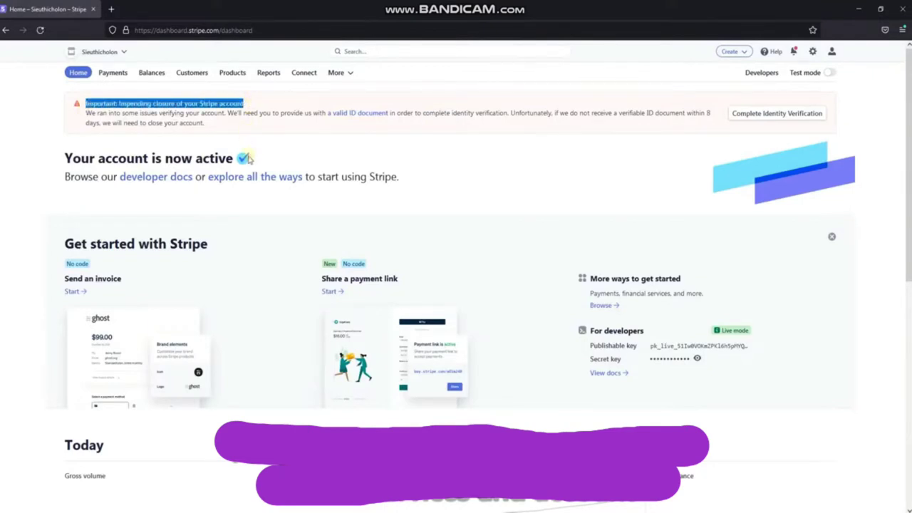
left_click(402, 146)
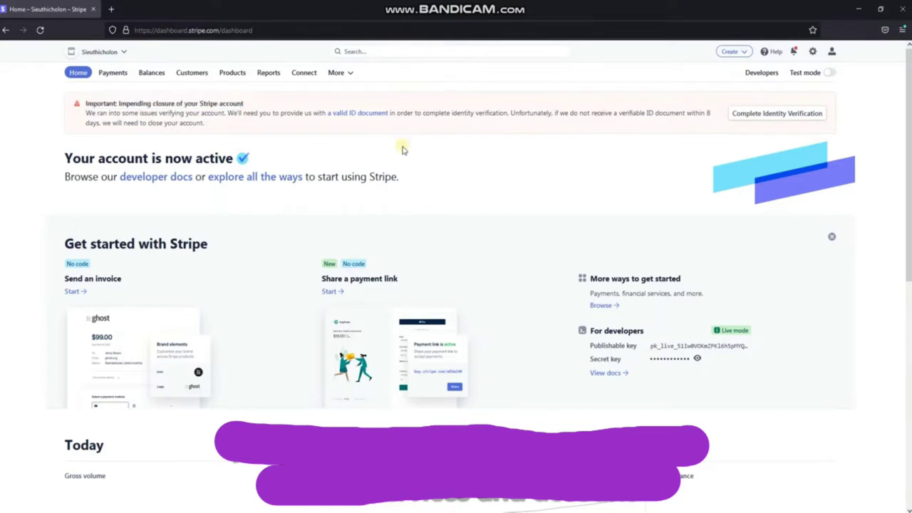
right_click(343, 120)
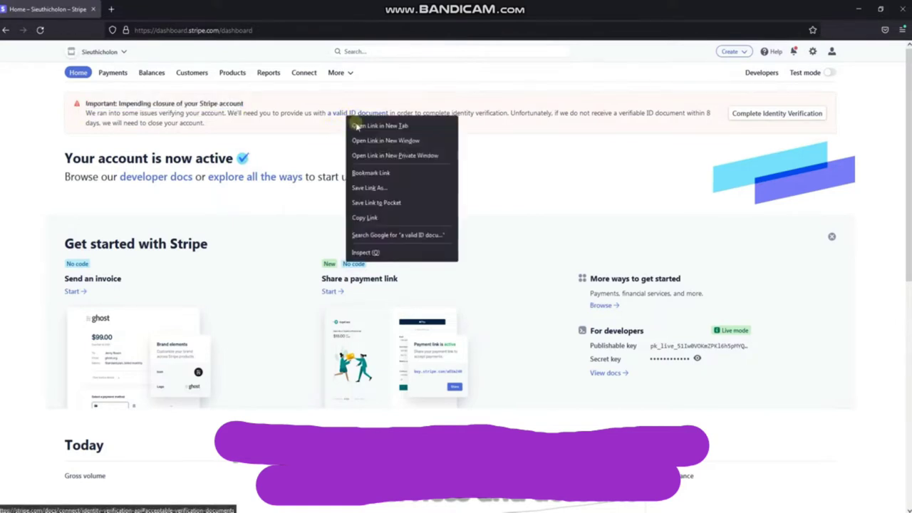
left_click(353, 126)
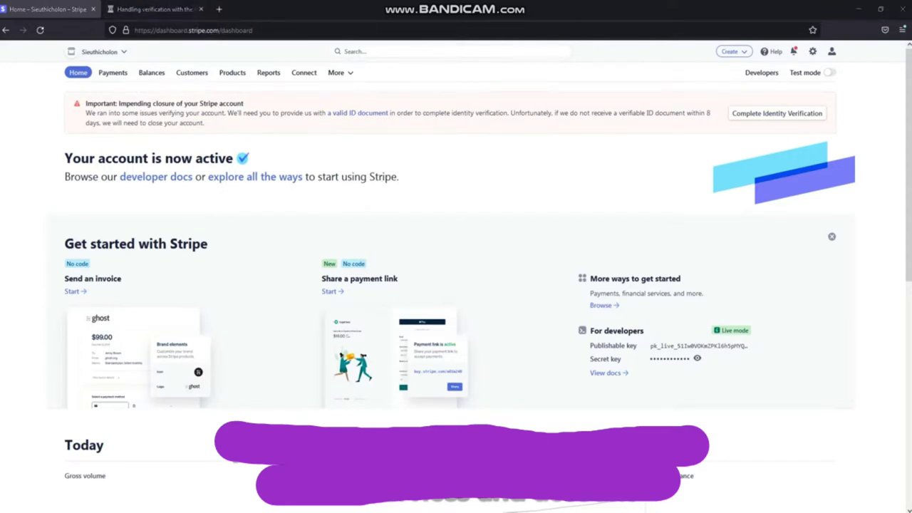
left_click(151, 10)
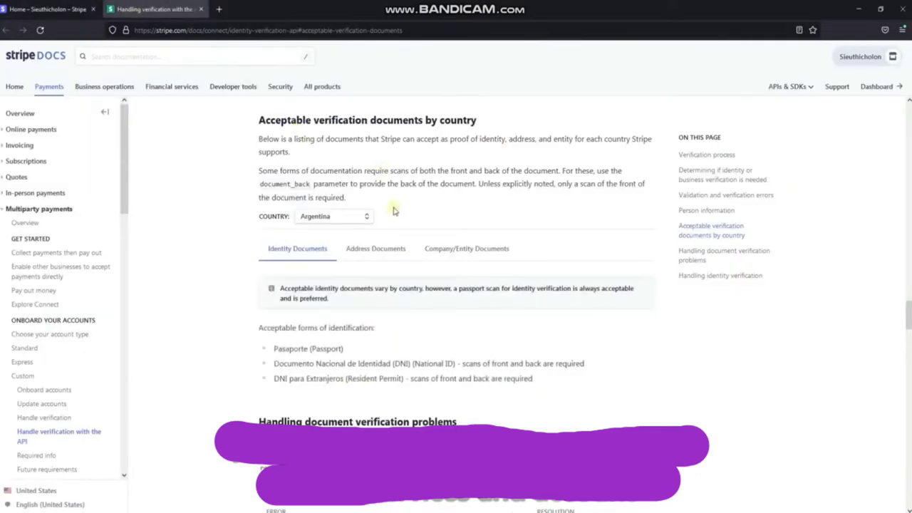
Step: Set the country for the acceptable verification documents to United States
left_click(341, 223)
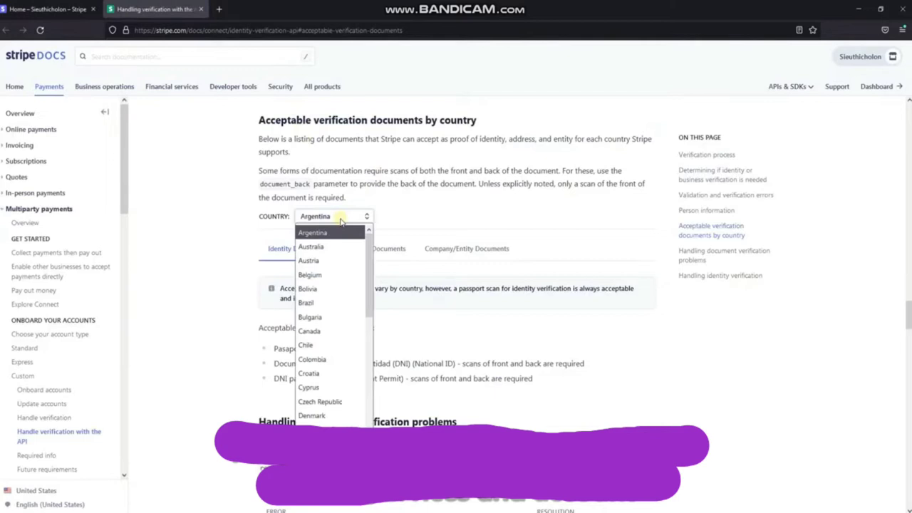
key("u")
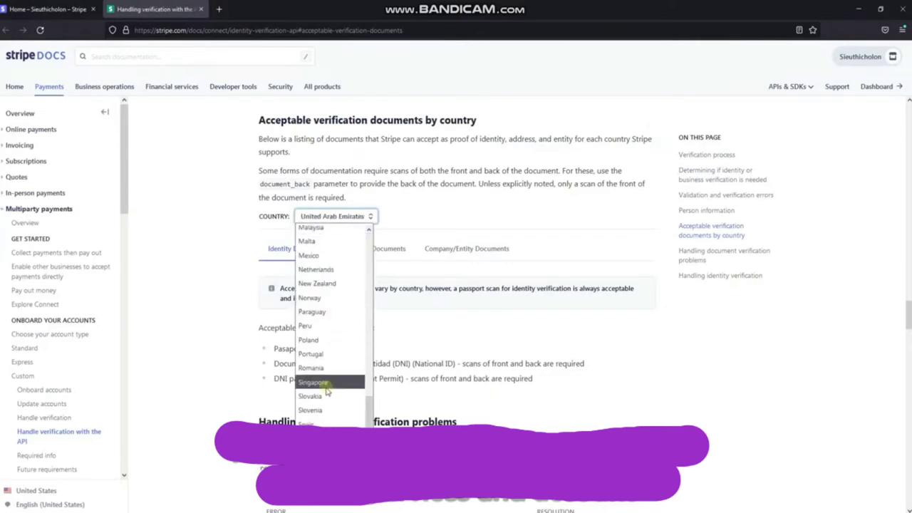
key("Down")
key("Down")
key("Return")
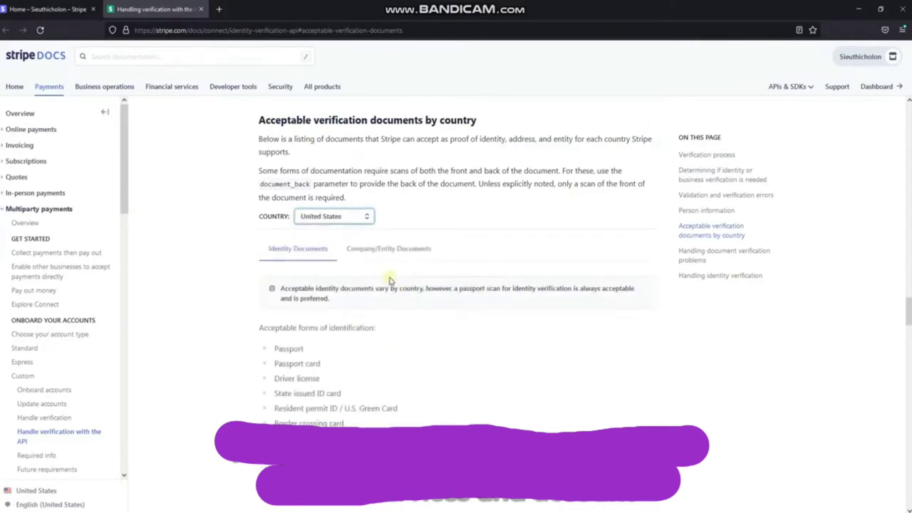
Step: Review the acceptable forms of identification and the company/entity documents for the selected country
scroll(399, 280, "down", 1)
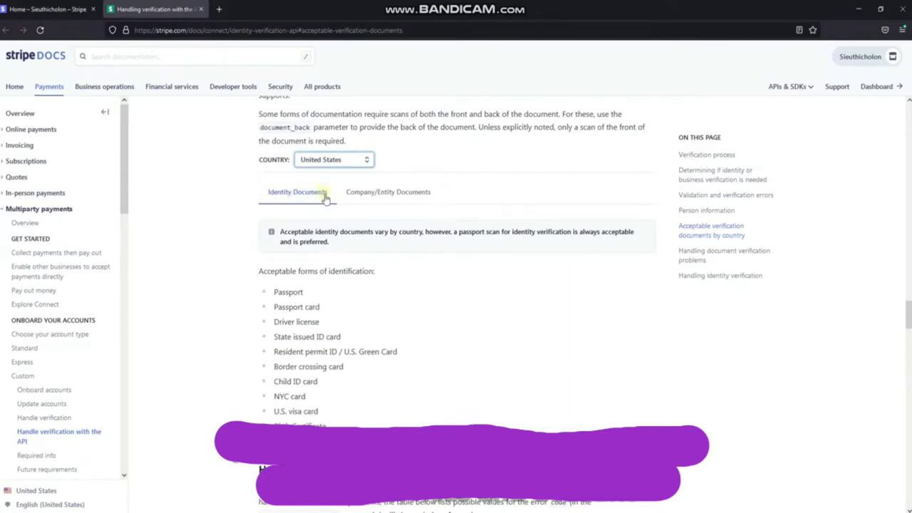
left_click_drag(258, 270, 347, 423)
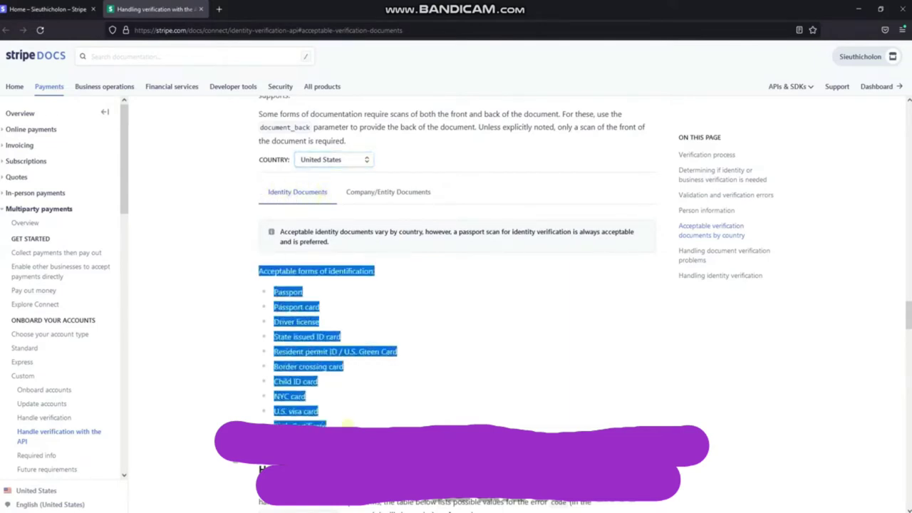
left_click(374, 317)
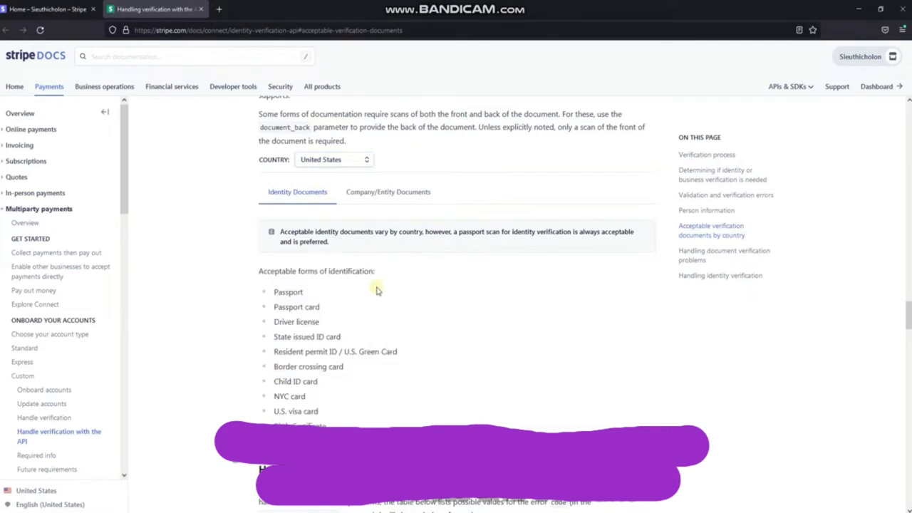
left_click(354, 193)
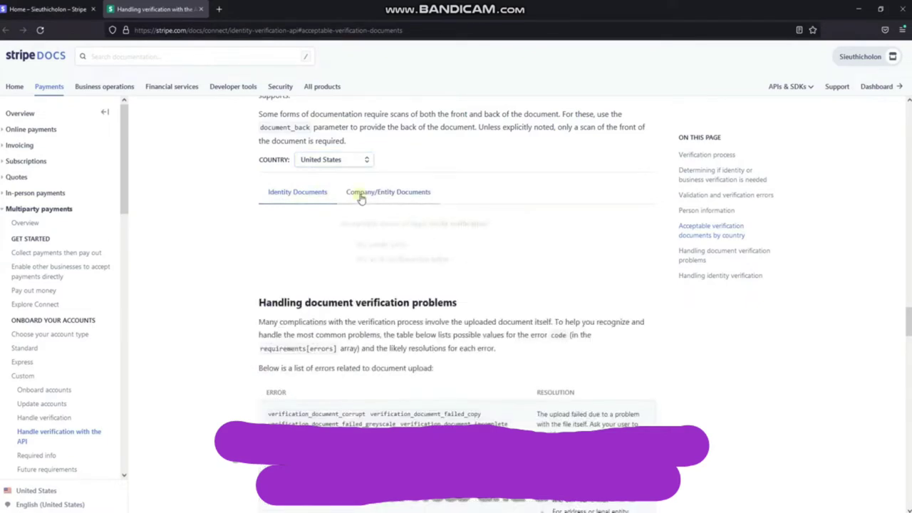
left_click(300, 194)
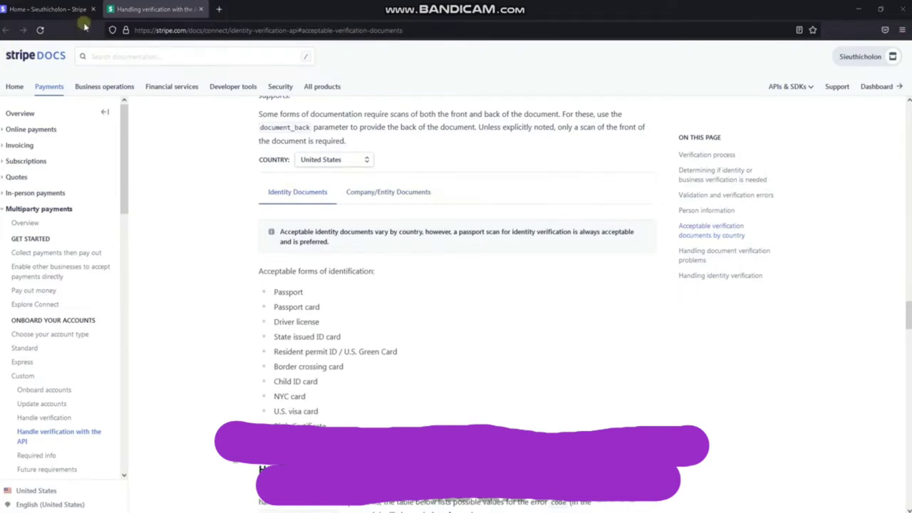
Step: Return to the dashboard, review the account representative's details in the business information settings, and leave the form without submitting
left_click(62, 10)
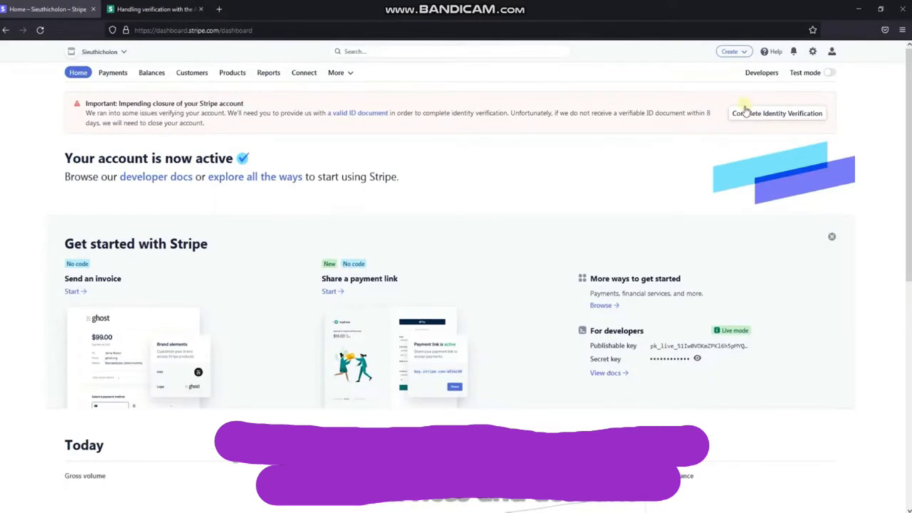
left_click(813, 53)
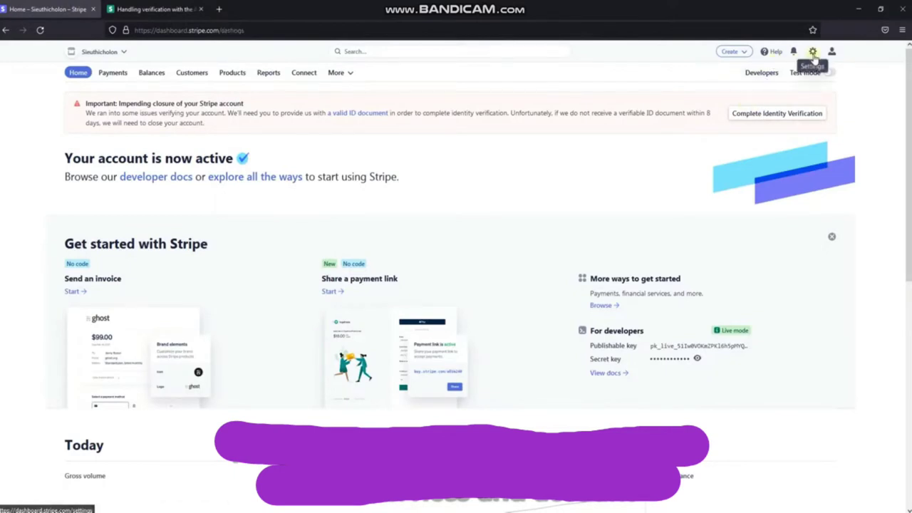
left_click(91, 370)
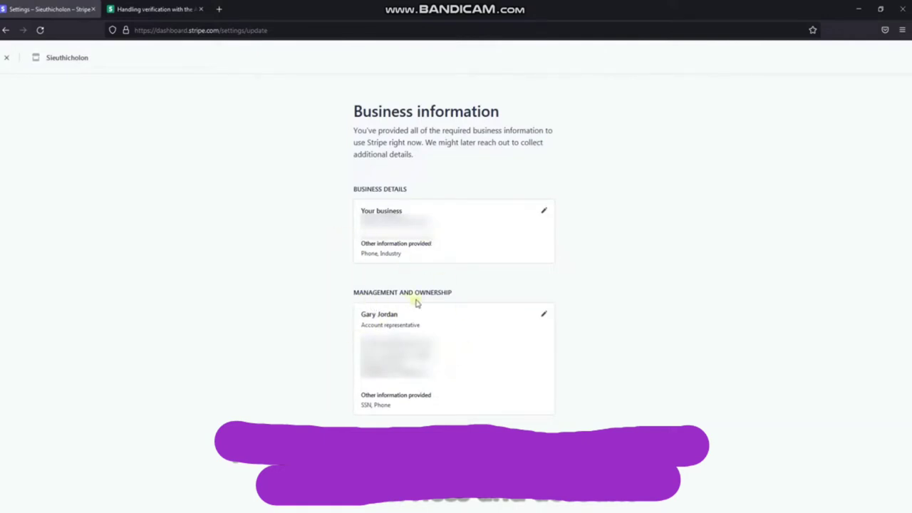
left_click(544, 319)
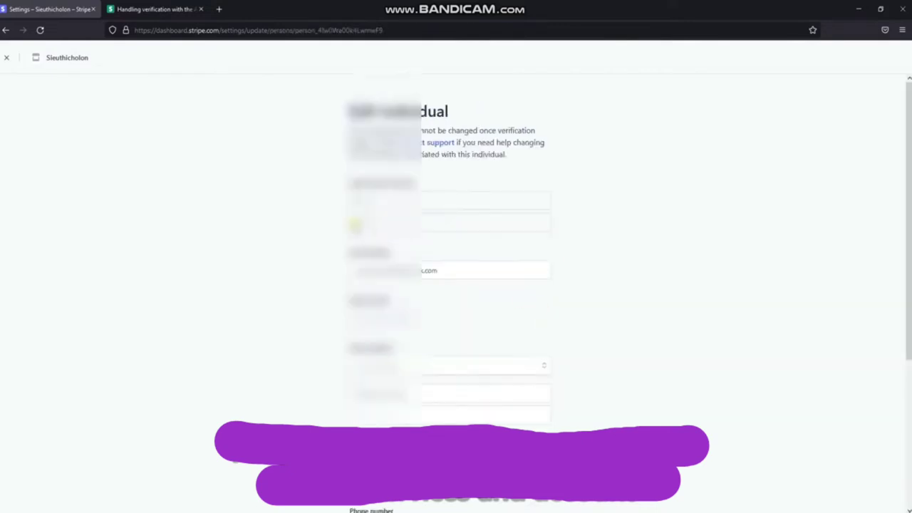
scroll(463, 302, "down", 3)
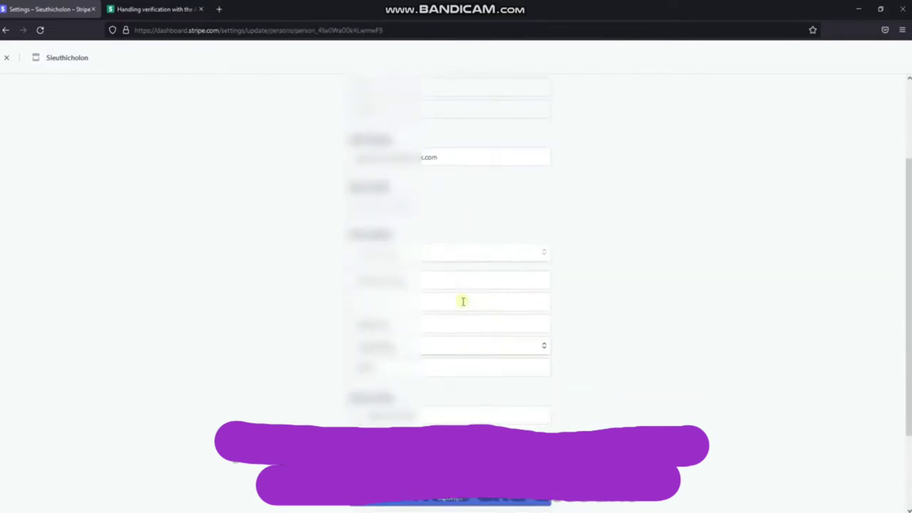
scroll(441, 421, "down", 3)
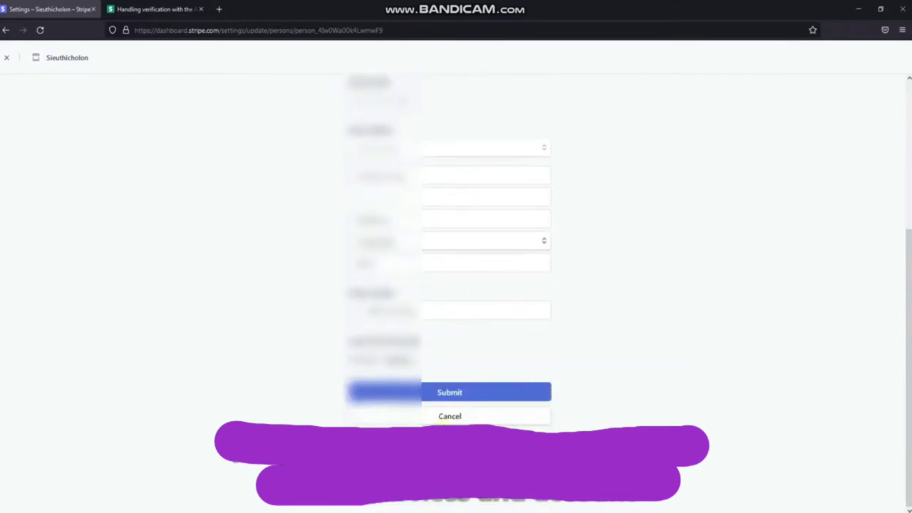
left_click(449, 416)
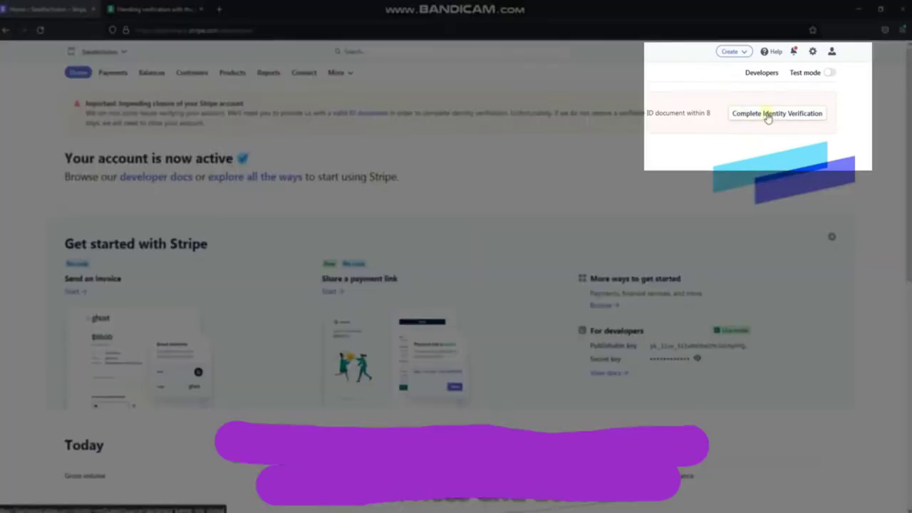
Step: Retry identity verification from the account closure notice and continue past the choice of how to photograph the ID
left_click(767, 115)
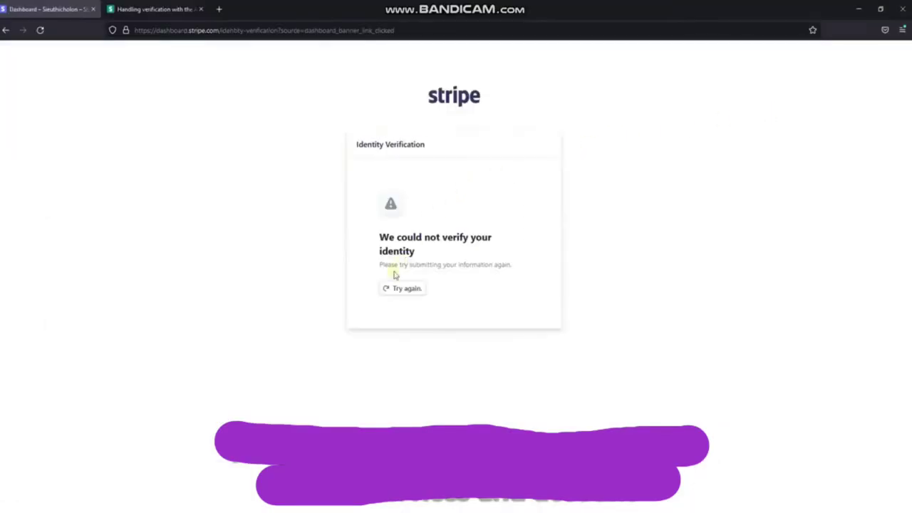
left_click(402, 292)
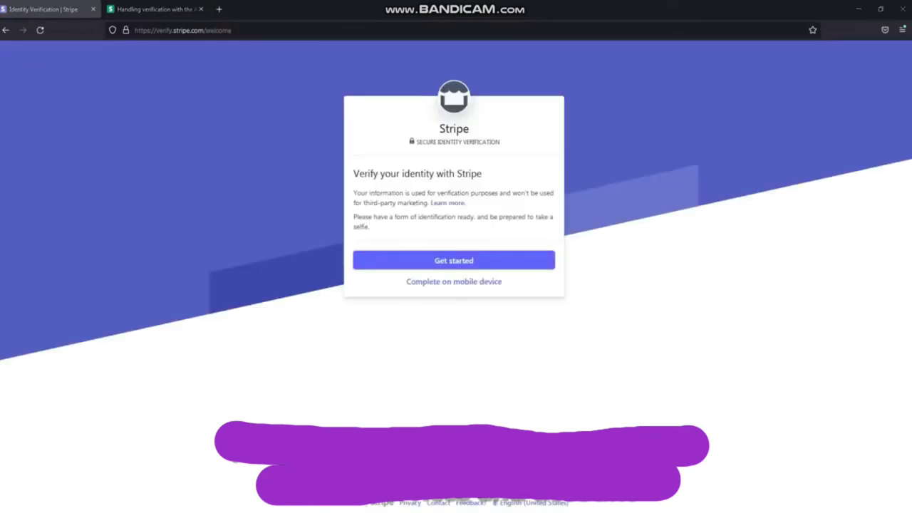
left_click(461, 262)
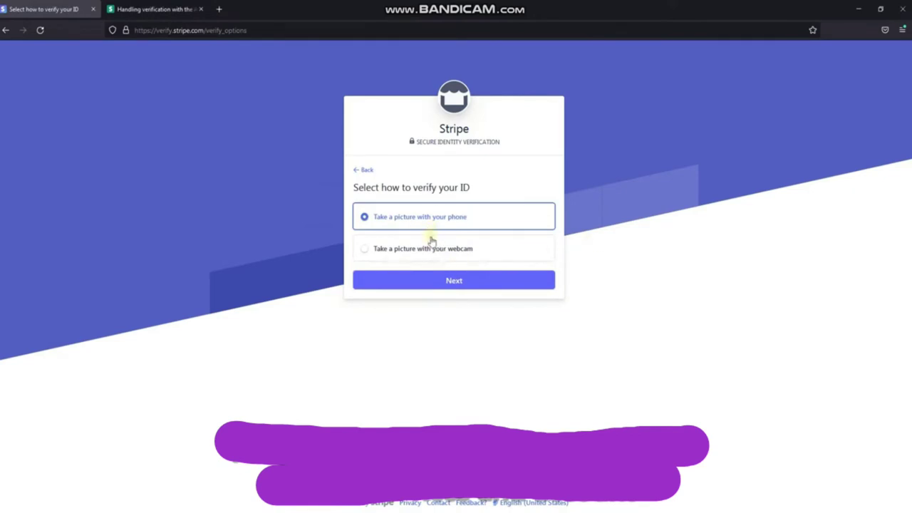
key("Return")
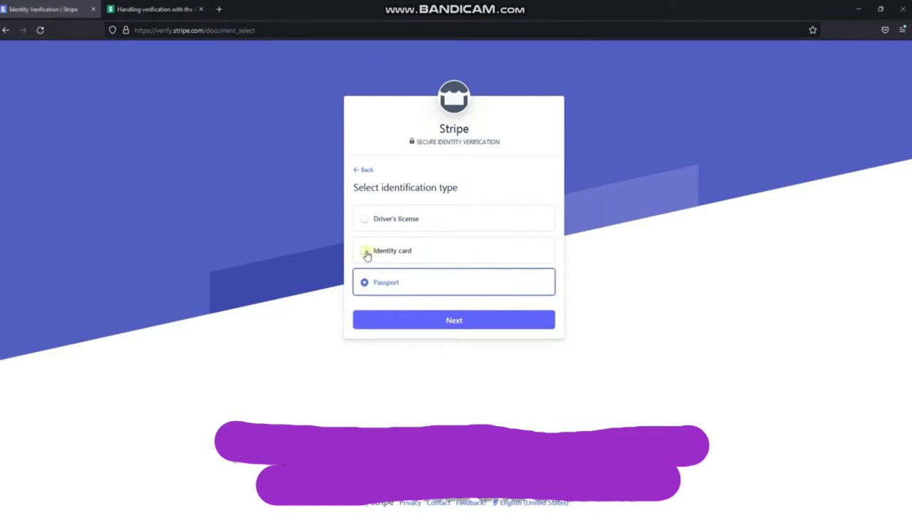
Step: Choose Driver's license as the identification type, complete the verification submission and go back to Stripe
left_click(364, 251)
left_click(363, 219)
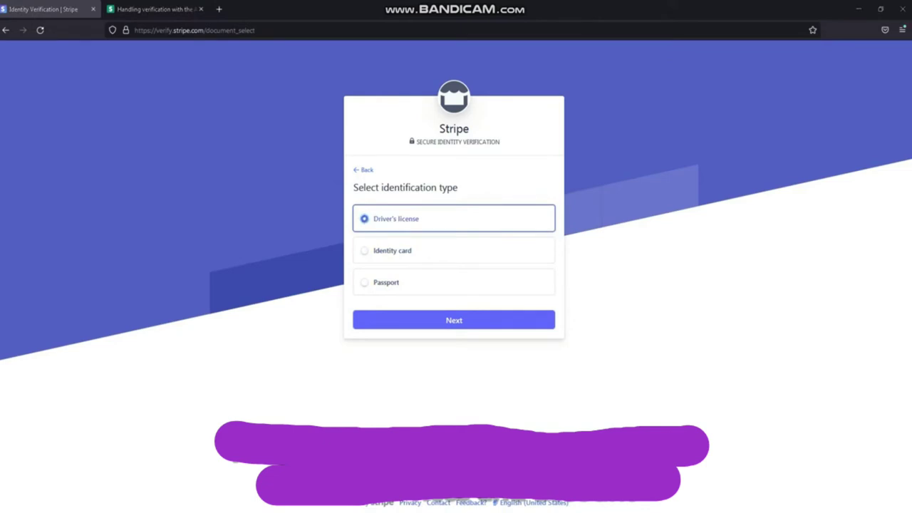
left_click(458, 323)
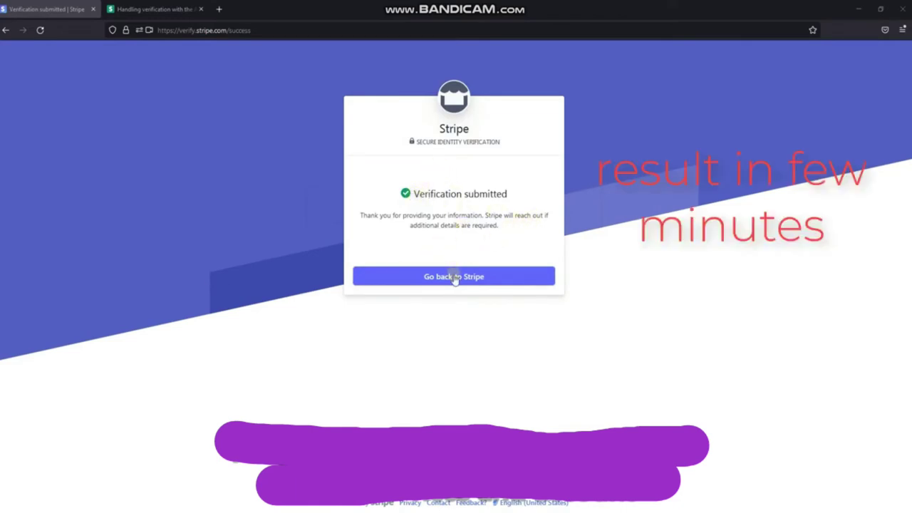
left_click(444, 278)
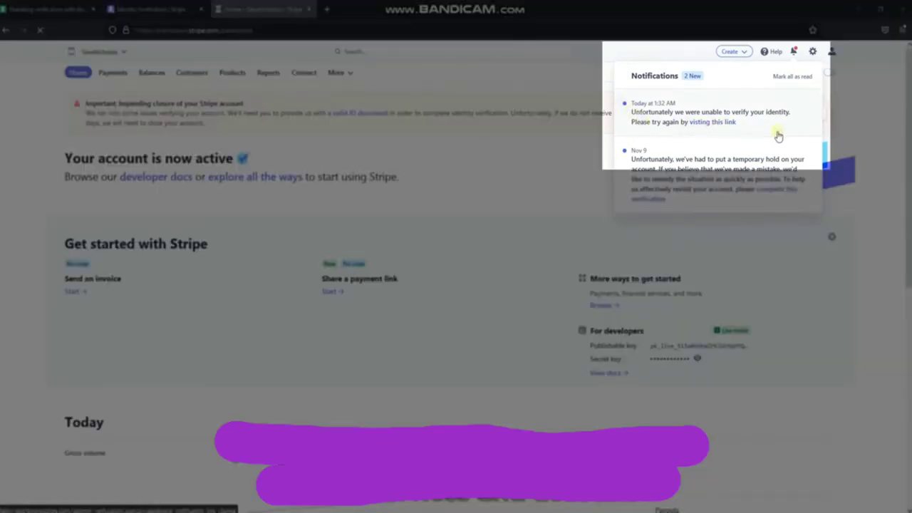
Step: Close the notifications and start another identity verification attempt from the failed verification page
left_click(849, 89)
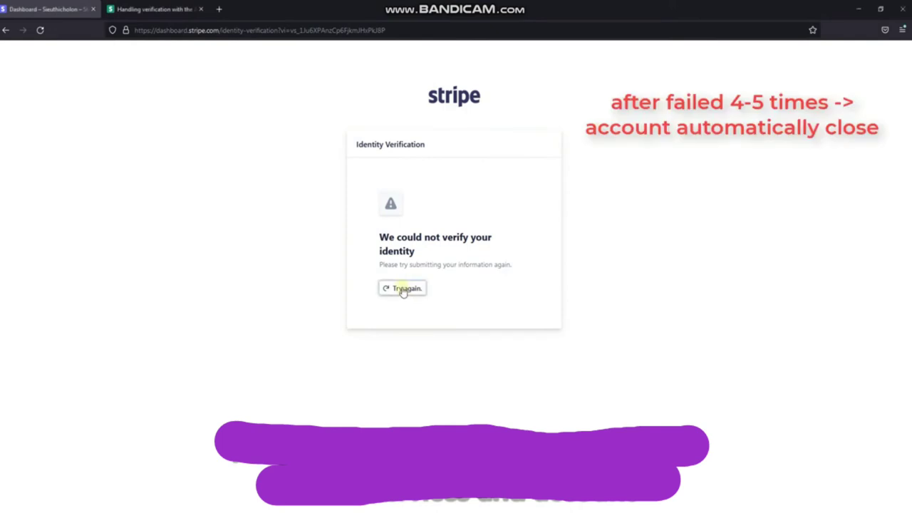
left_click(400, 286)
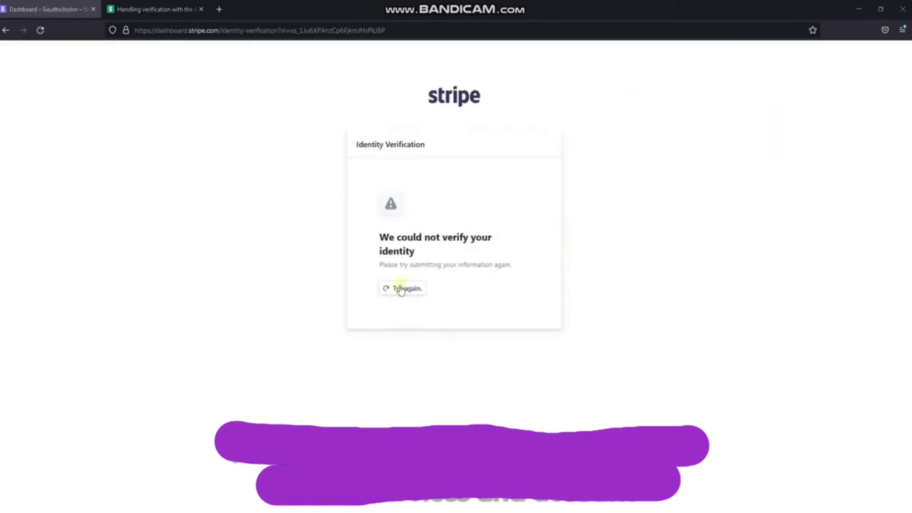
left_click(400, 289)
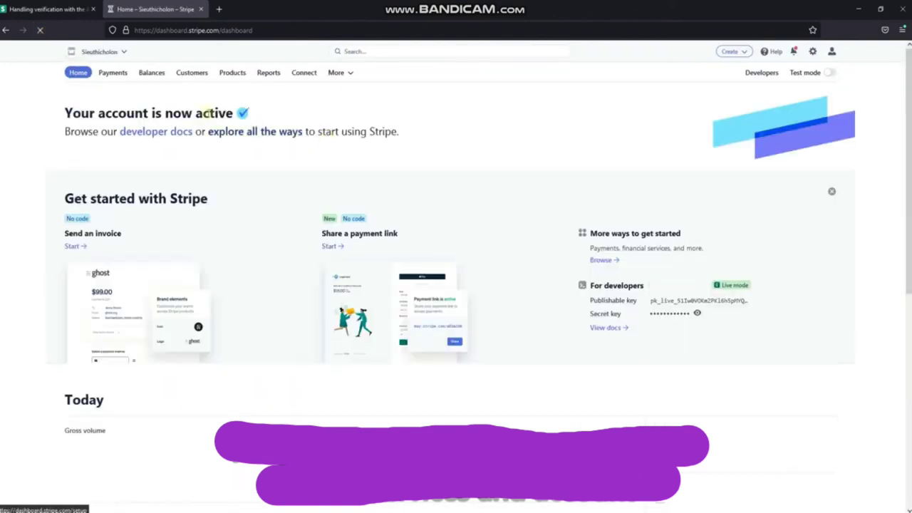
Step: Check the dashboard notifications for the identity verification result and close them
left_click(794, 55)
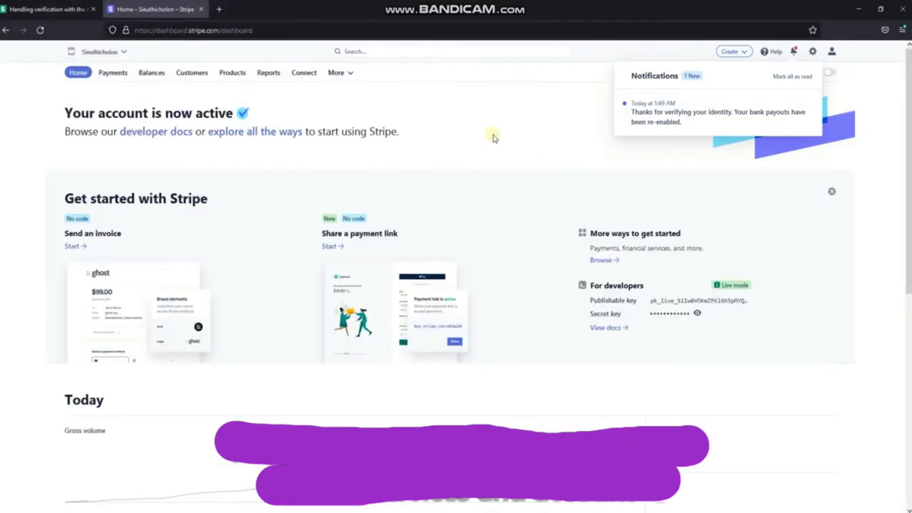
left_click(794, 57)
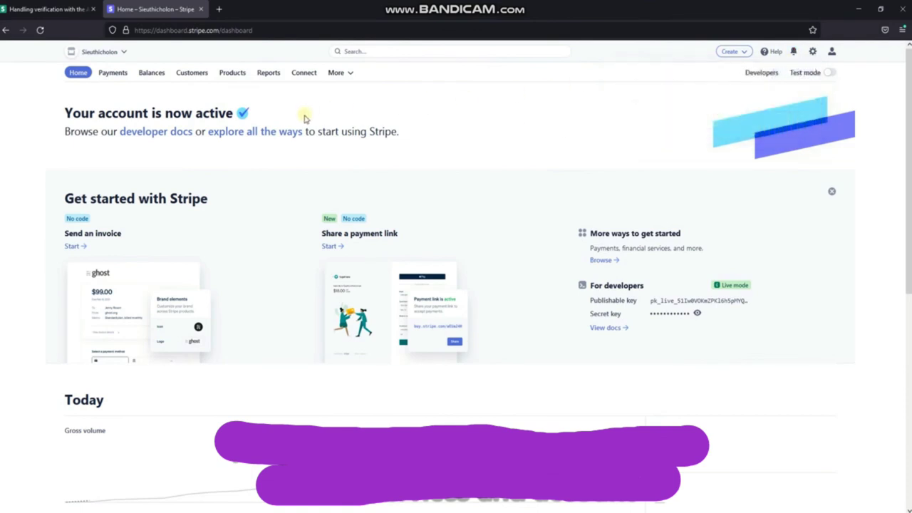